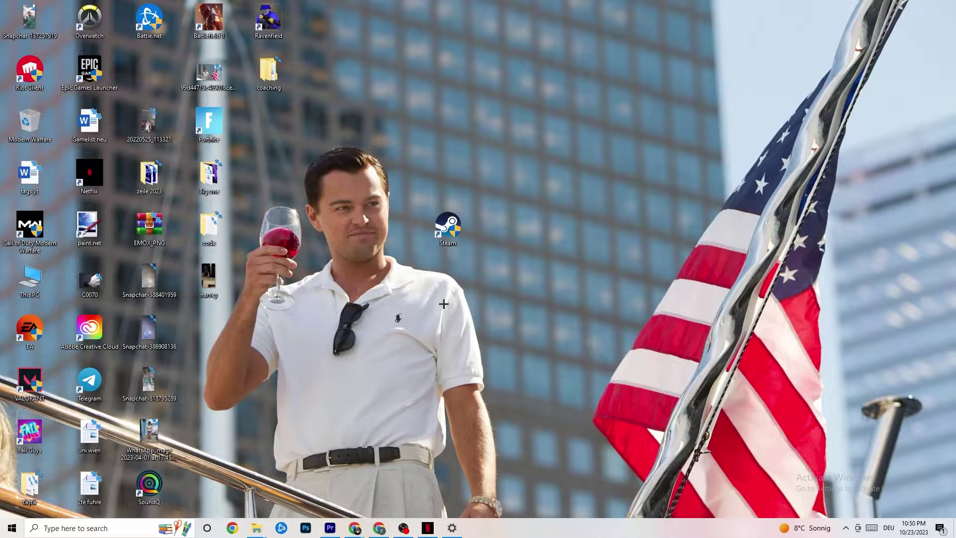
# Set the Steam shortcut to run in Windows 8 compatibility mode as administrator
pyautogui.moveTo(454, 234); pyautogui.dragTo(439, 172)
pyautogui.rightClick(439, 172)
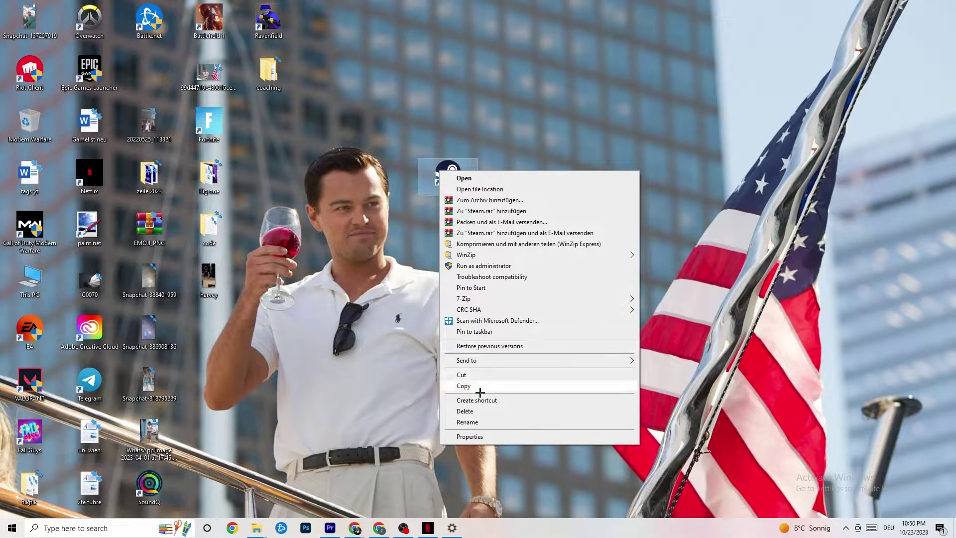
pyautogui.click(471, 437)
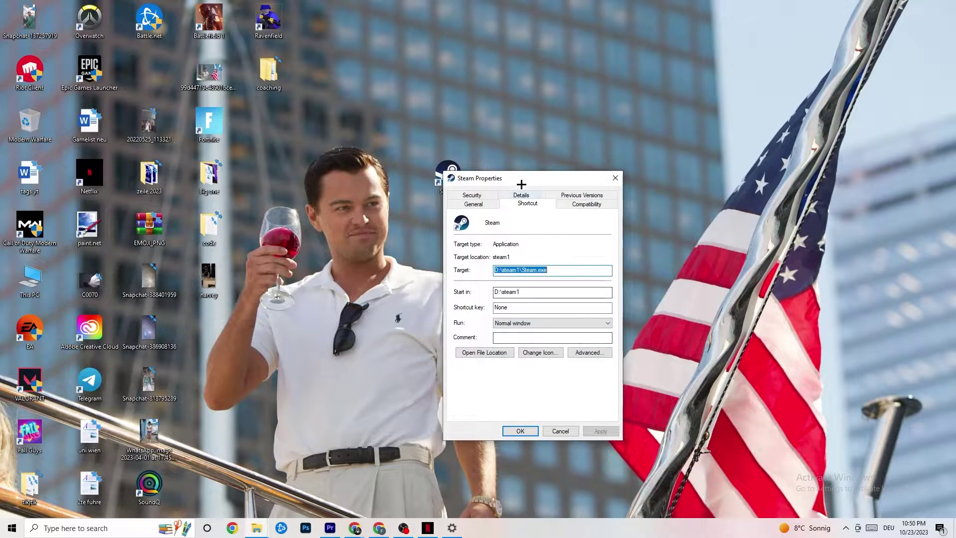
pyautogui.moveTo(519, 180); pyautogui.dragTo(465, 85)
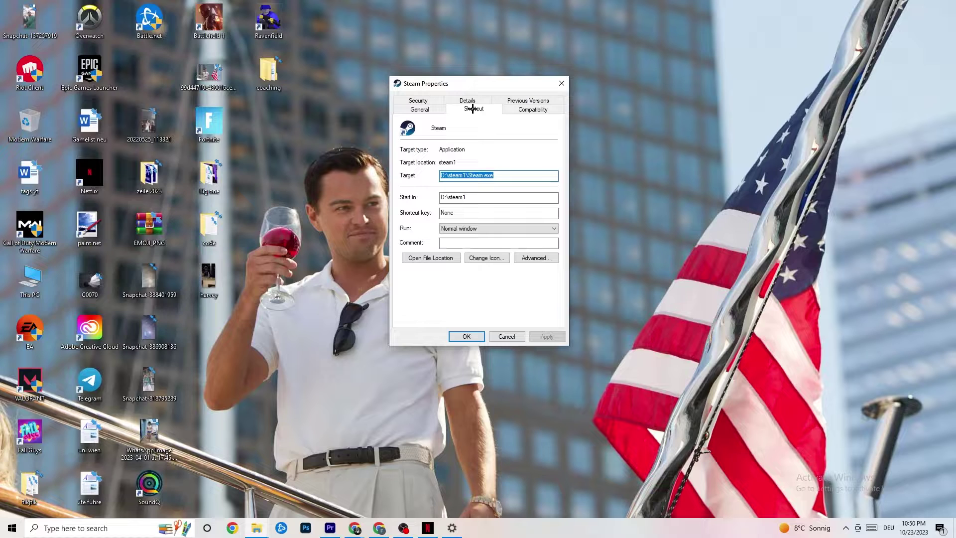
pyautogui.click(530, 109)
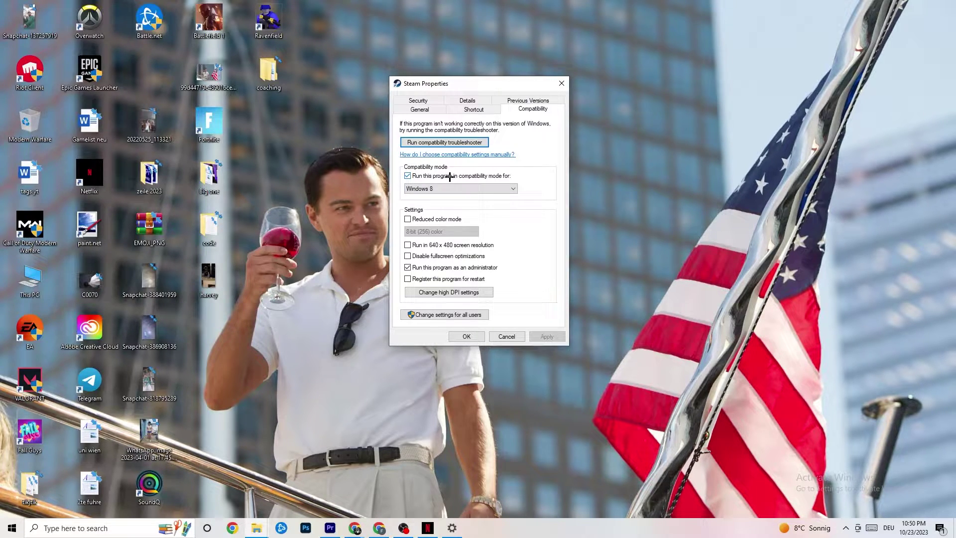
pyautogui.click(483, 186)
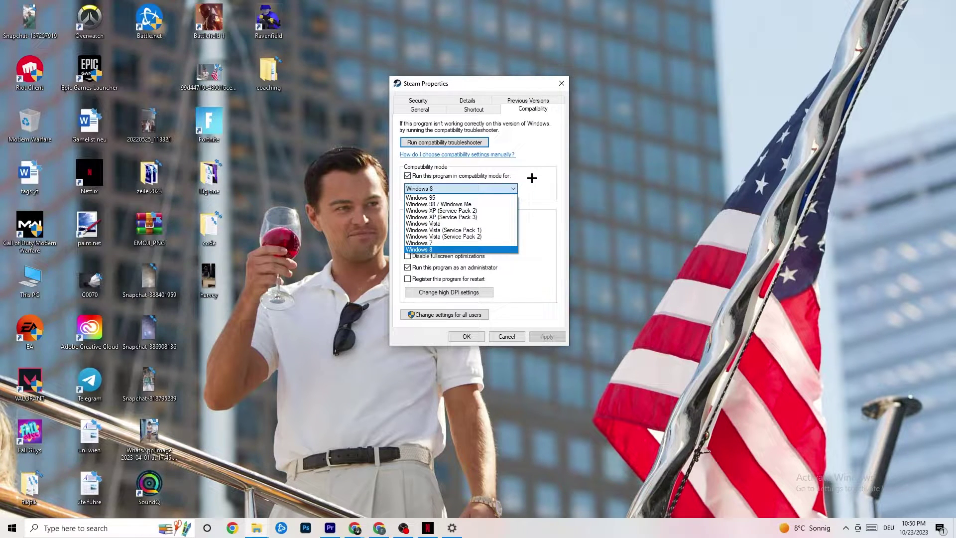
pyautogui.press('Escape')
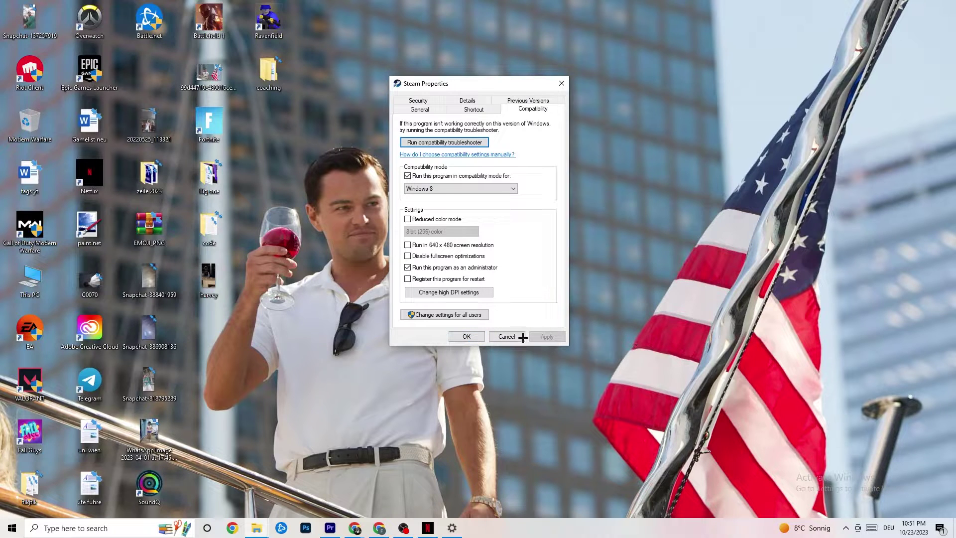
pyautogui.click(467, 337)
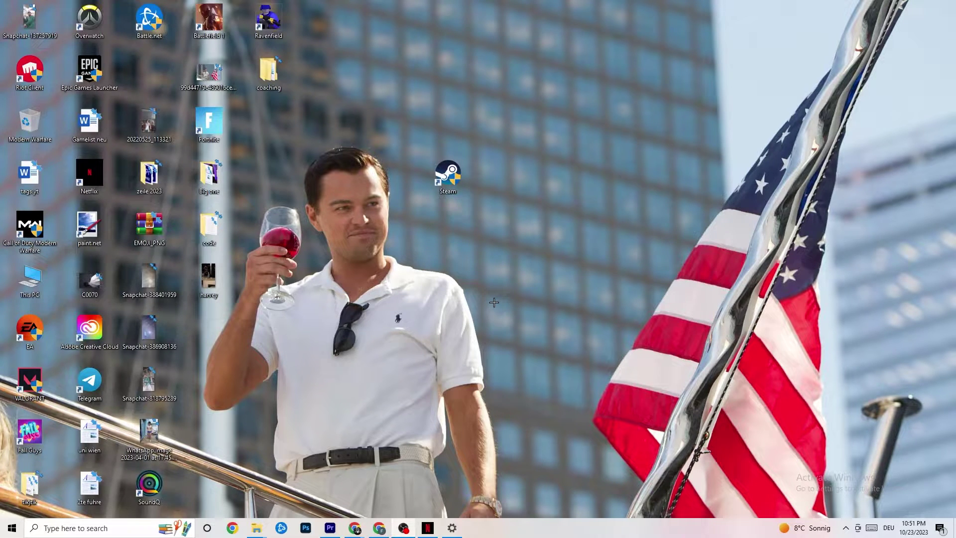
# Recheck the Steam shortcut's menu without changes, then bring up the Start menu
pyautogui.rightClick(431, 178)
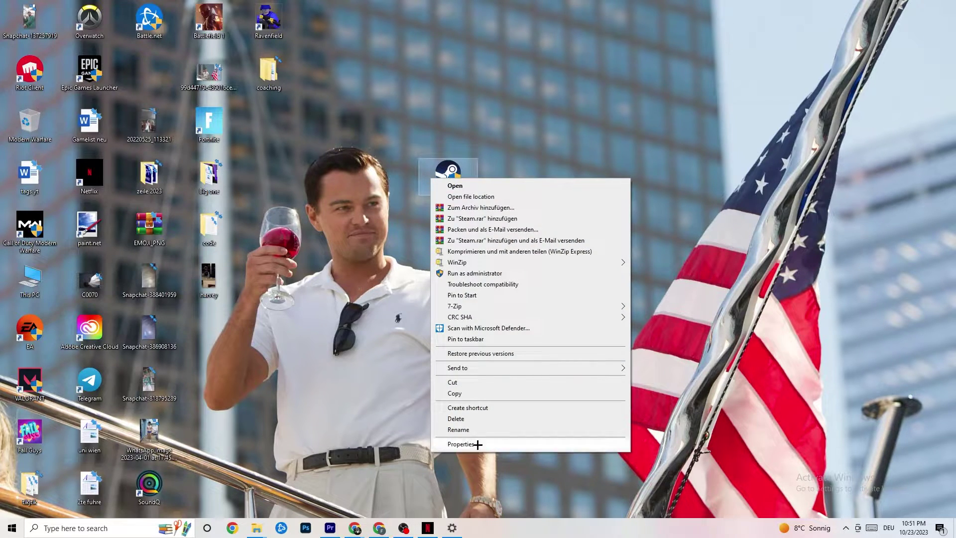
pyautogui.click(347, 272)
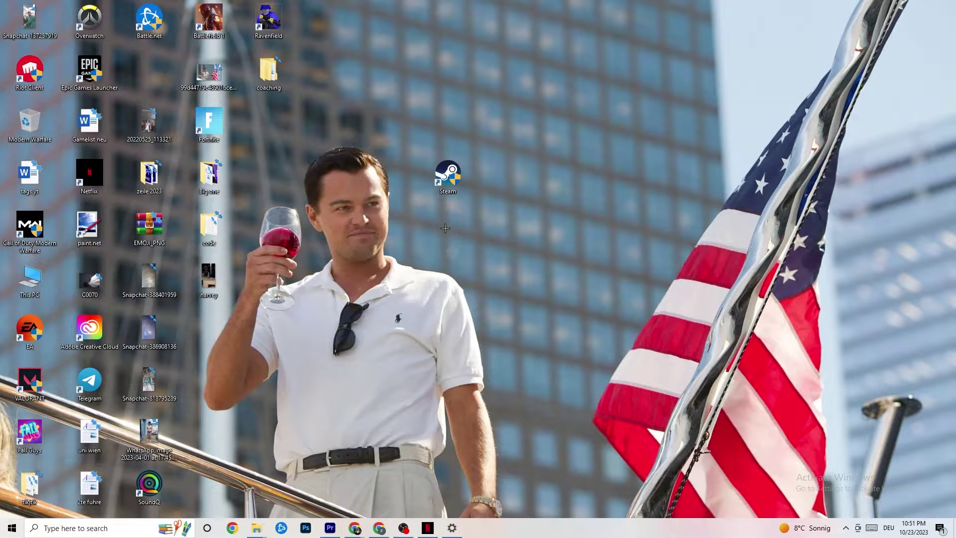
pyautogui.click(2, 534)
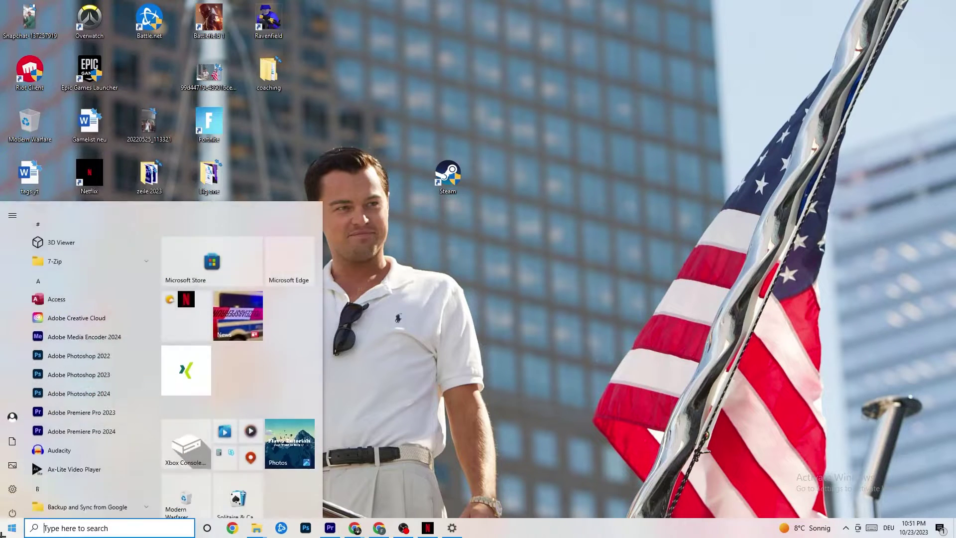
# Review the System Display settings, leaving scale at 100%, then move on to Power & sleep
pyautogui.click(451, 531)
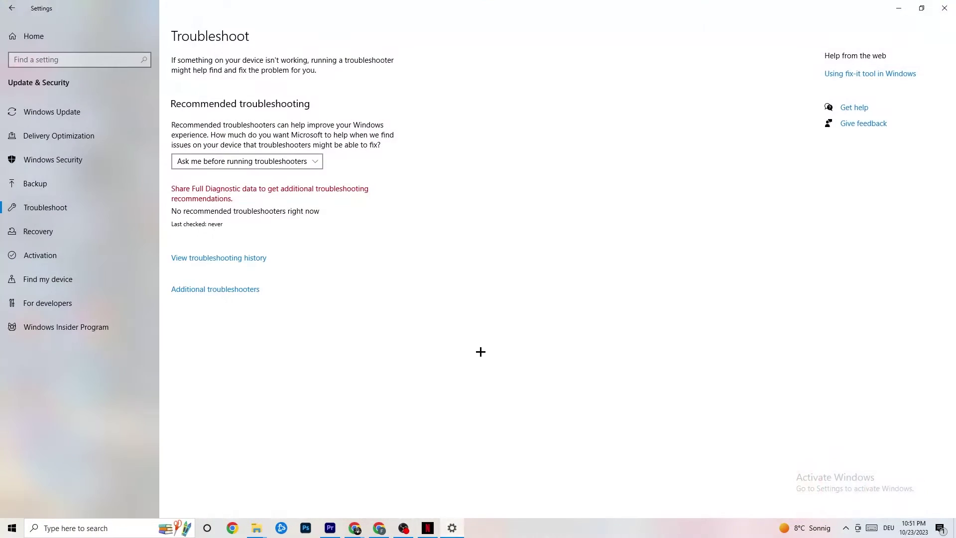
pyautogui.click(15, 36)
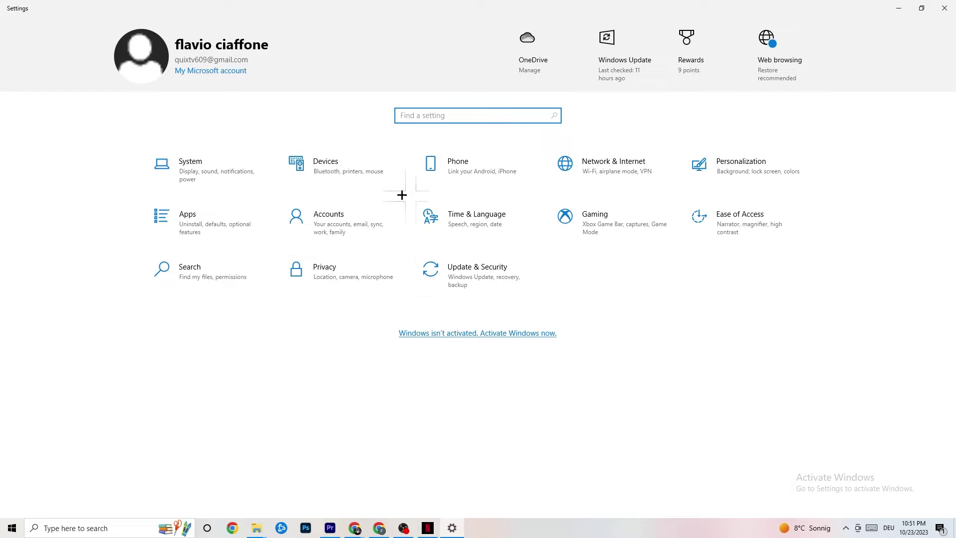
pyautogui.click(225, 179)
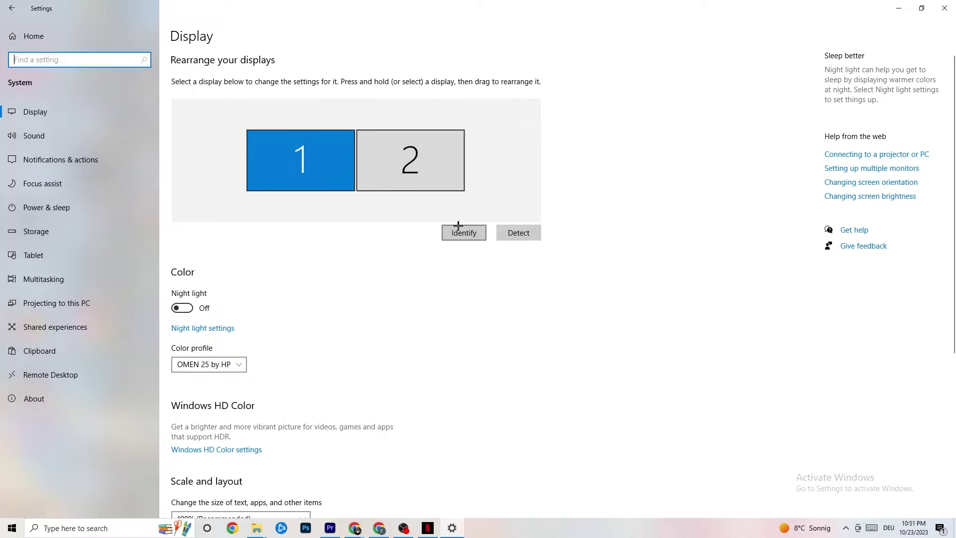
pyautogui.scroll(-5, 274, 166)
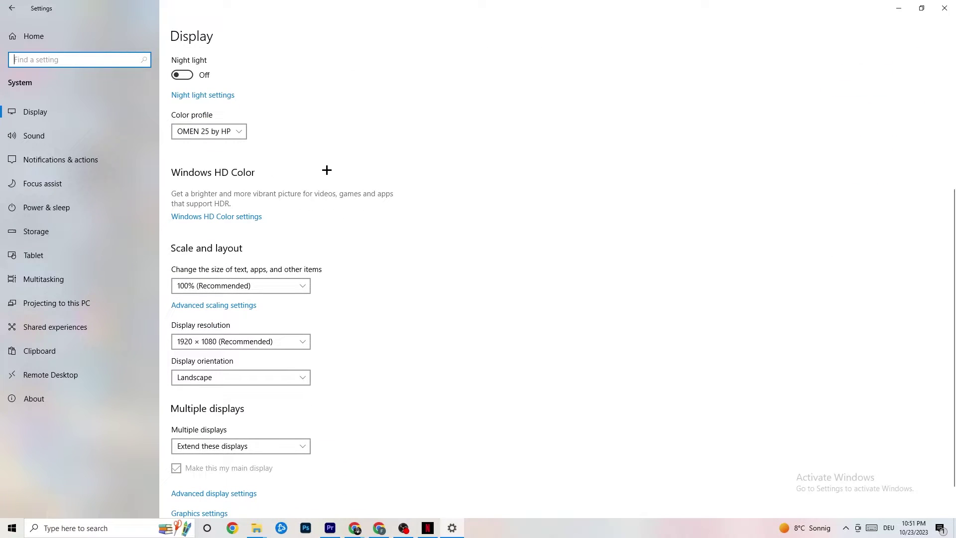
pyautogui.click(377, 271)
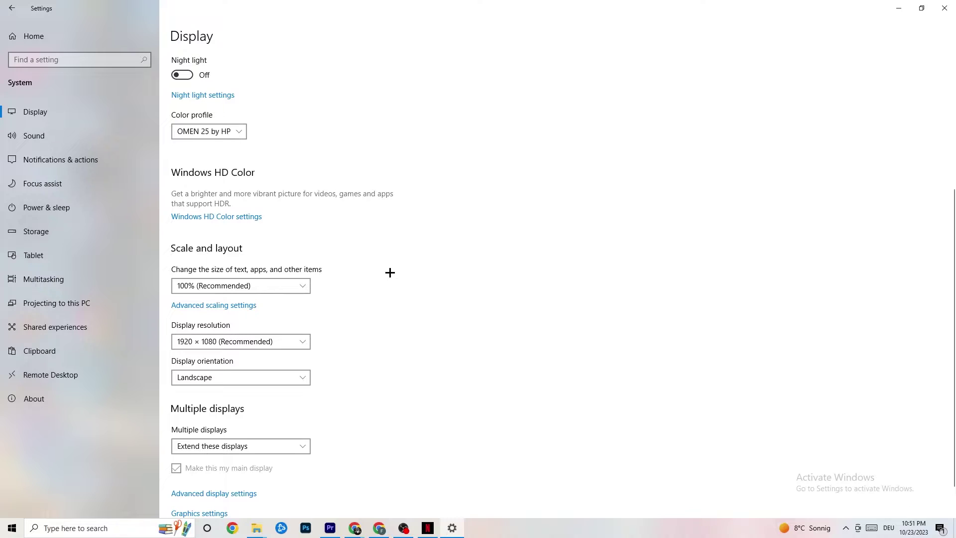
pyautogui.click(296, 281)
pyautogui.click(434, 244)
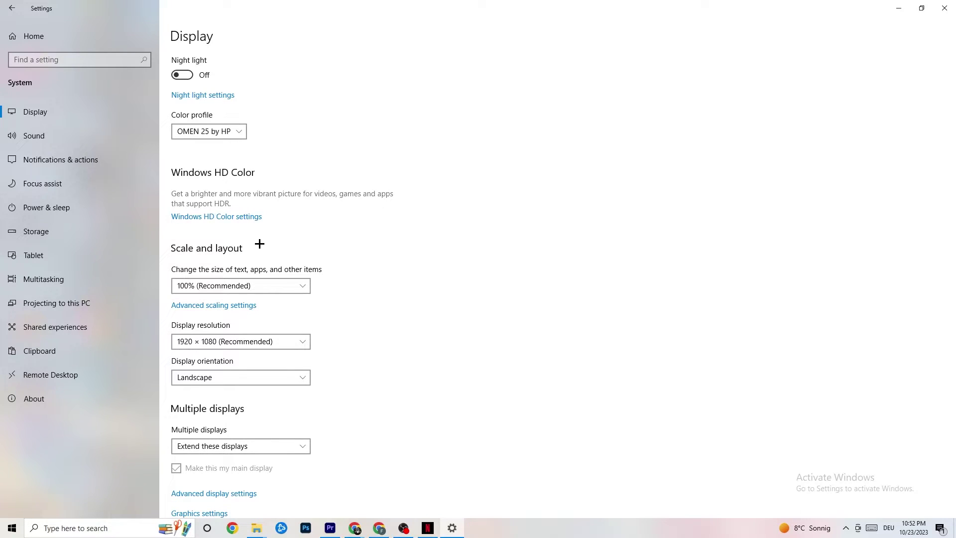
pyautogui.click(63, 205)
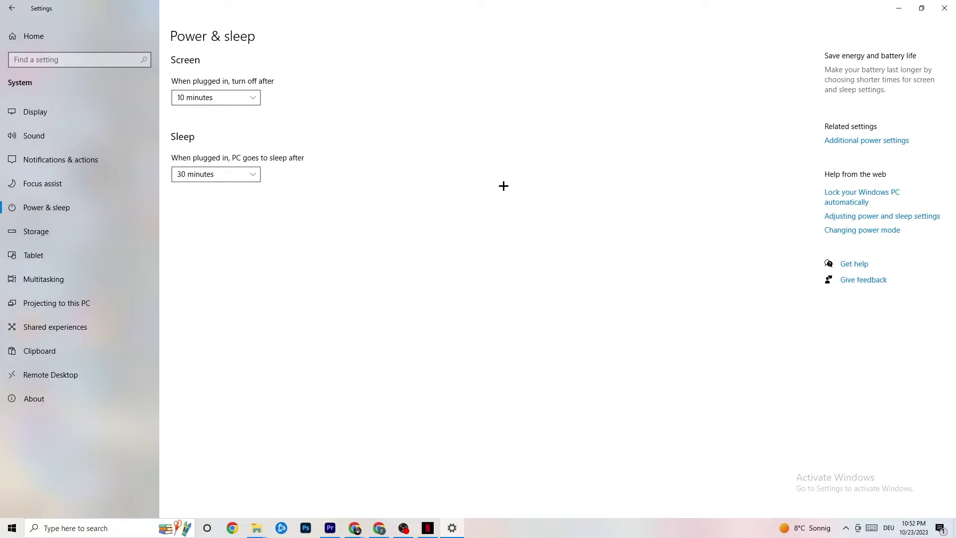
# Look over the Balanced plan in Power Options, close it, and go to Storage
pyautogui.click(875, 141)
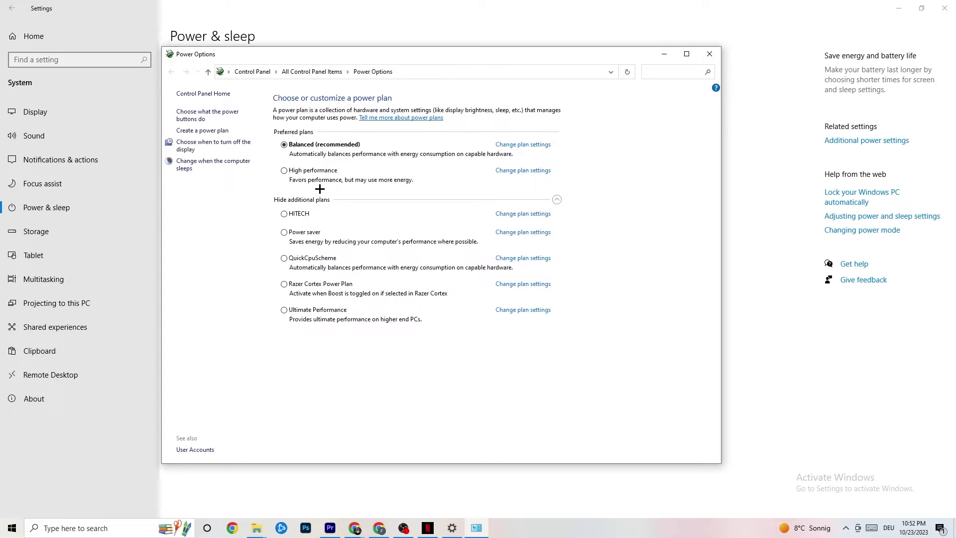
pyautogui.click(707, 57)
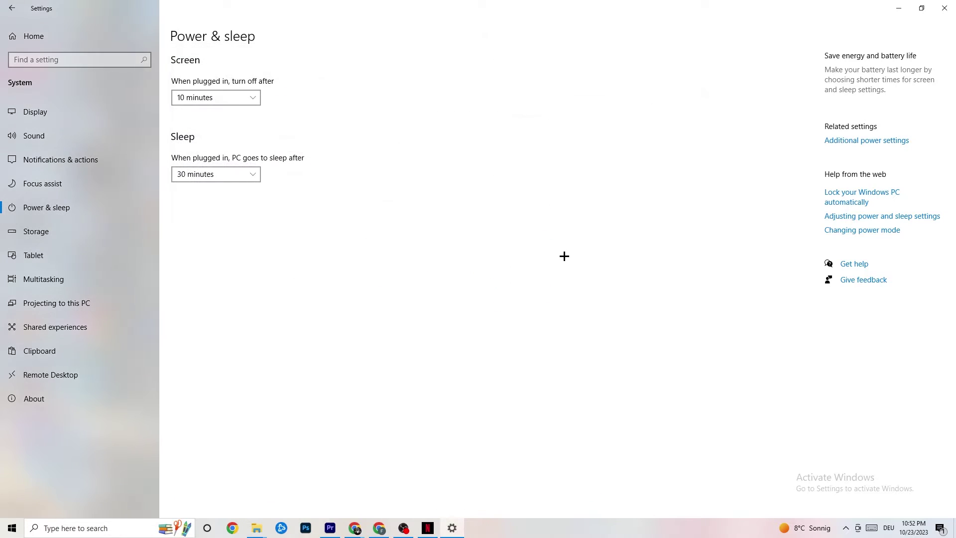
pyautogui.click(57, 235)
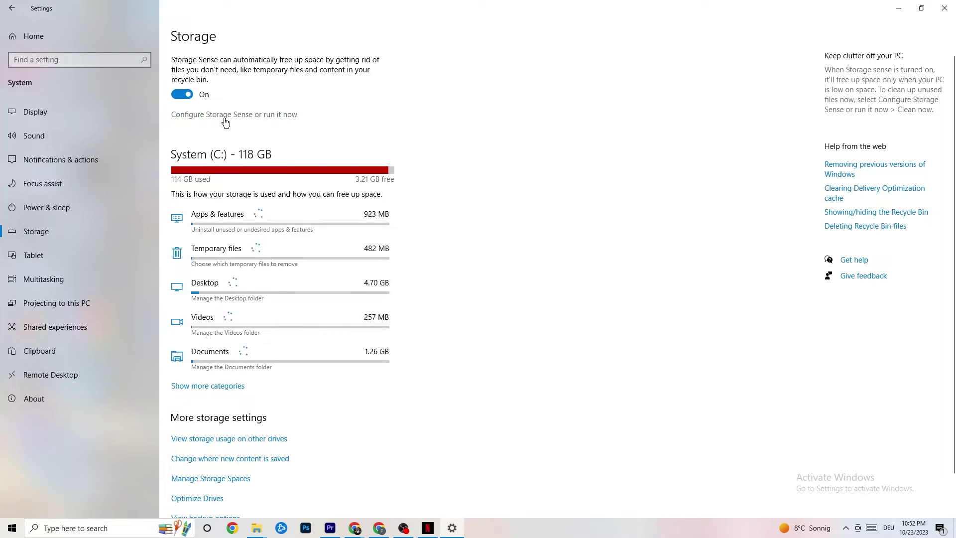
# Review Storage Sense, keeping it set to run every week, then return to Settings home
pyautogui.click(264, 114)
pyautogui.click(112, 141)
pyautogui.click(393, 187)
pyautogui.click(56, 143)
pyautogui.click(321, 80)
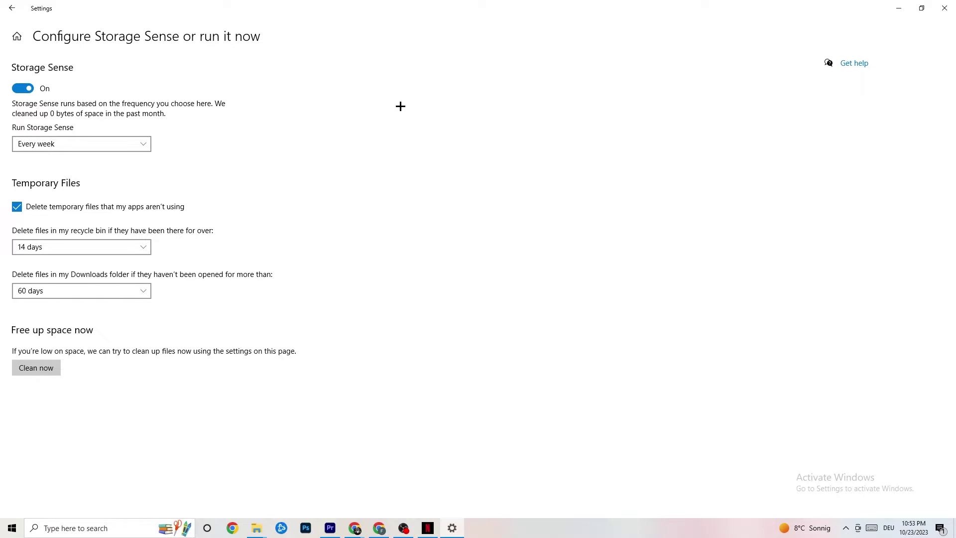
pyautogui.click(12, 8)
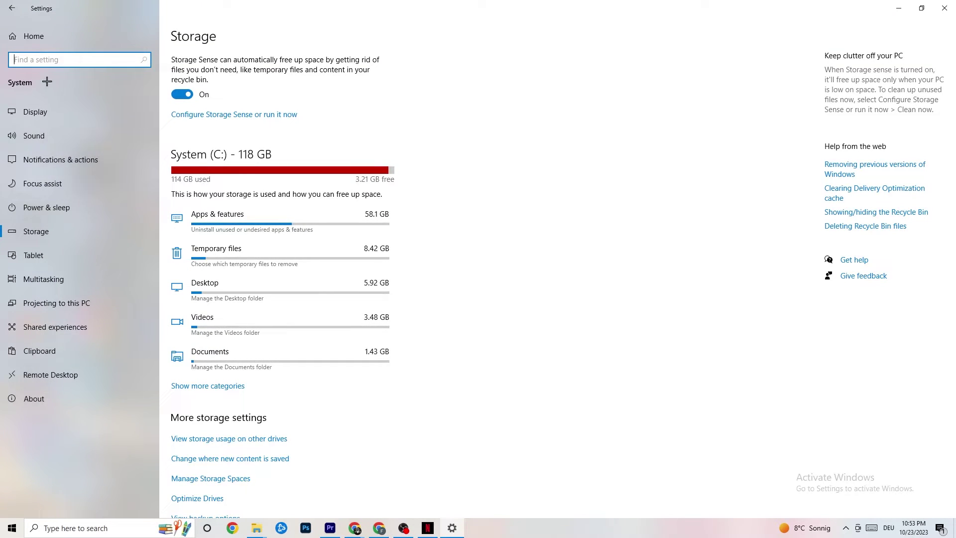
pyautogui.click(11, 9)
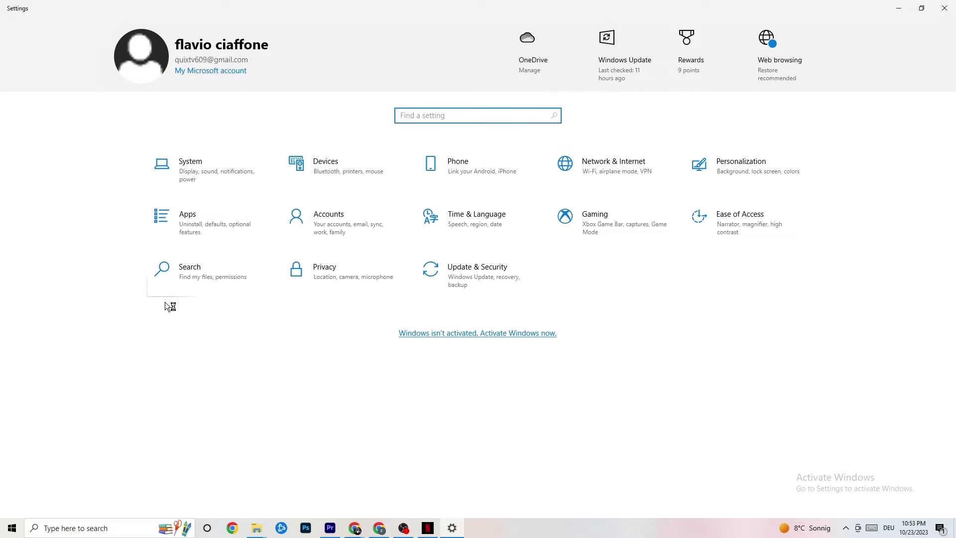
# Open Gaming settings and view Captures: background recording off, 30 fps
pyautogui.click(614, 229)
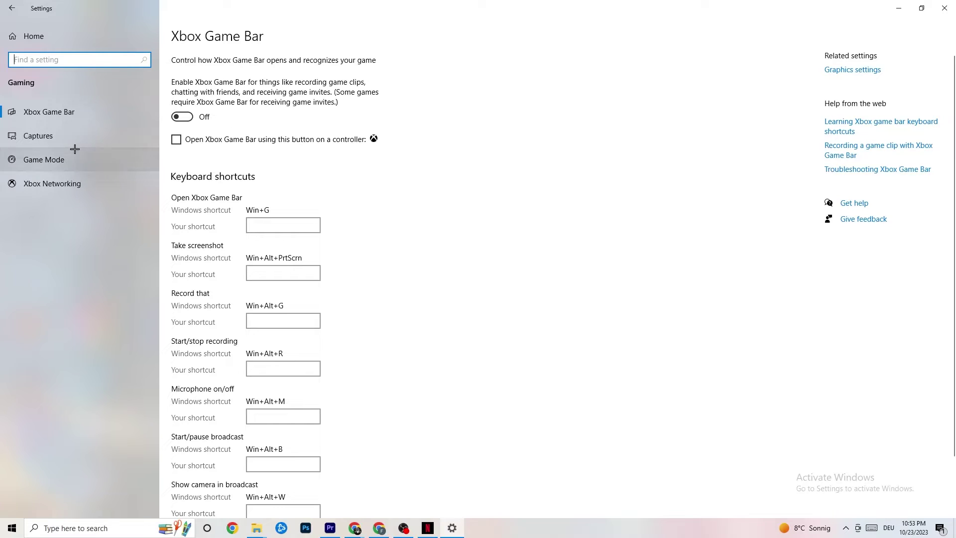
pyautogui.click(63, 129)
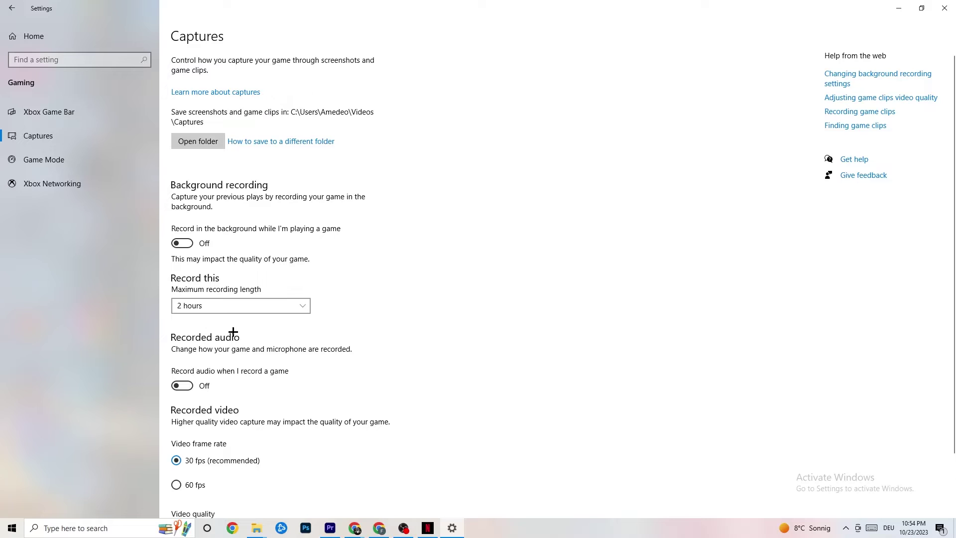
# Confirm Game Mode is On, close Settings, and bring up the taskbar menu
pyautogui.click(52, 159)
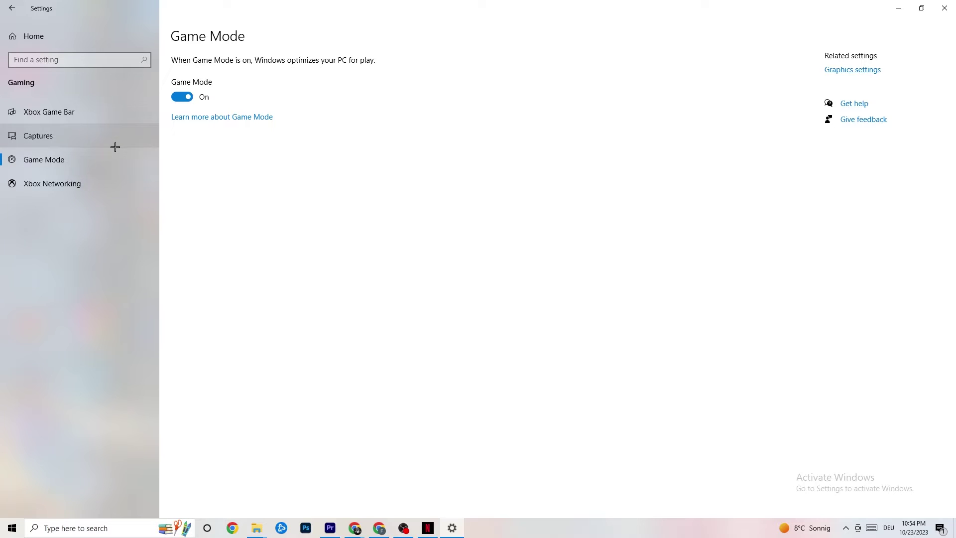
pyautogui.click(944, 8)
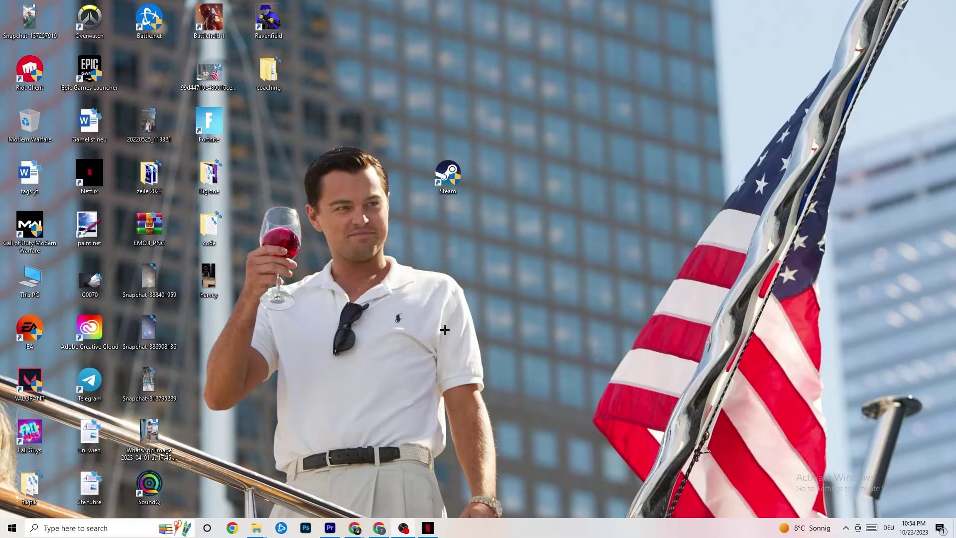
pyautogui.rightClick(489, 535)
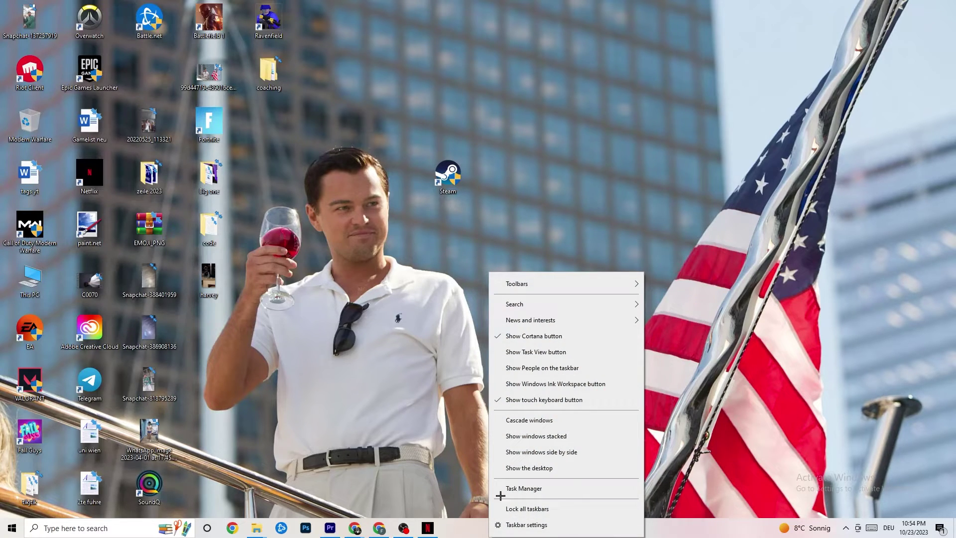
# Launch Task Manager and end the Netflix task from the Processes list
pyautogui.click(519, 489)
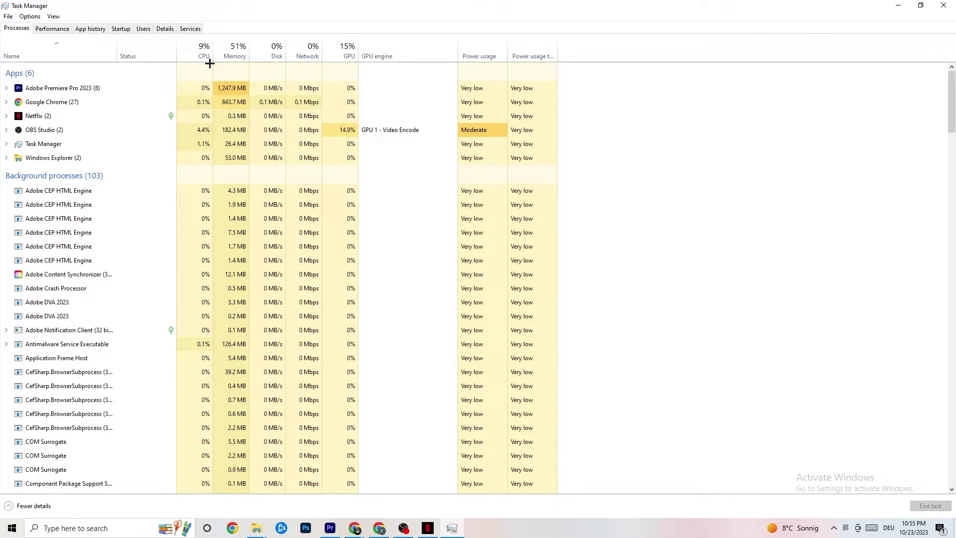
pyautogui.scroll(-7, 266, 324)
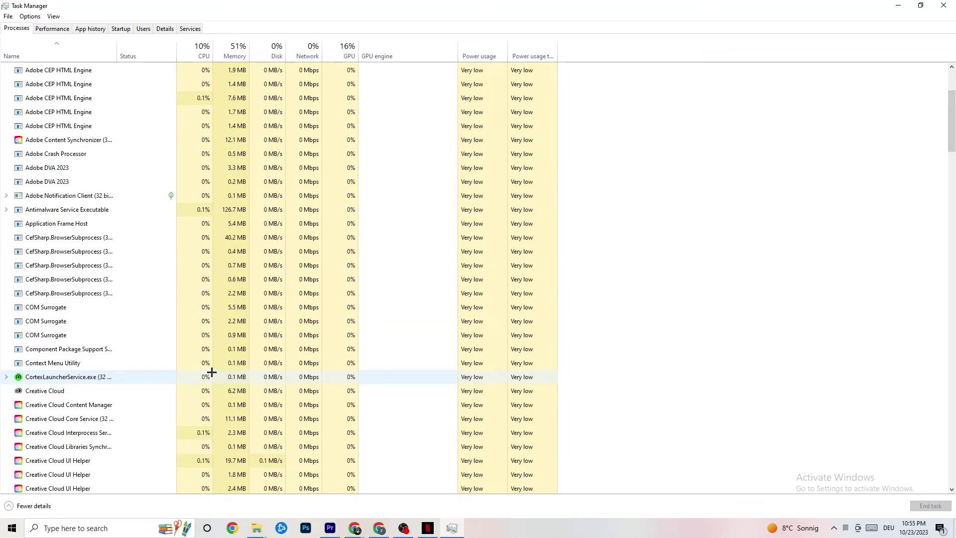
pyautogui.scroll(7, 186, 327)
pyautogui.scroll(-3, 154, 289)
pyautogui.scroll(3, 125, 279)
pyautogui.rightClick(63, 117)
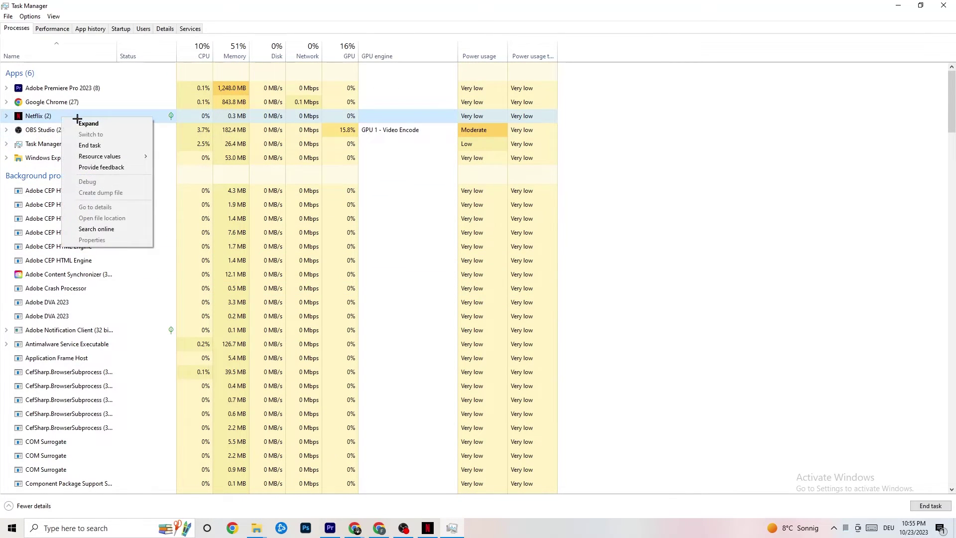
pyautogui.click(100, 145)
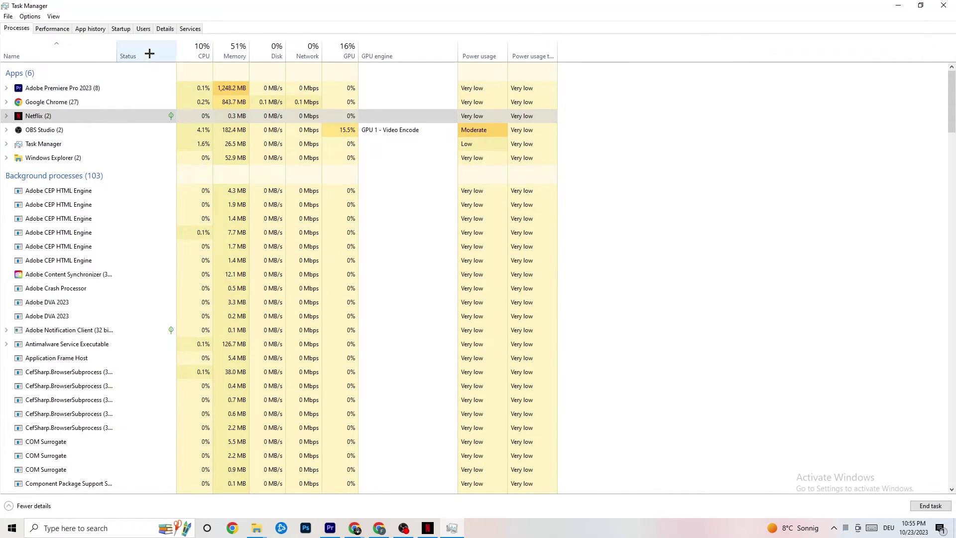
# Check Adobe Premiere Pro.exe's priority on the Details tab, leaving it at Normal
pyautogui.click(159, 29)
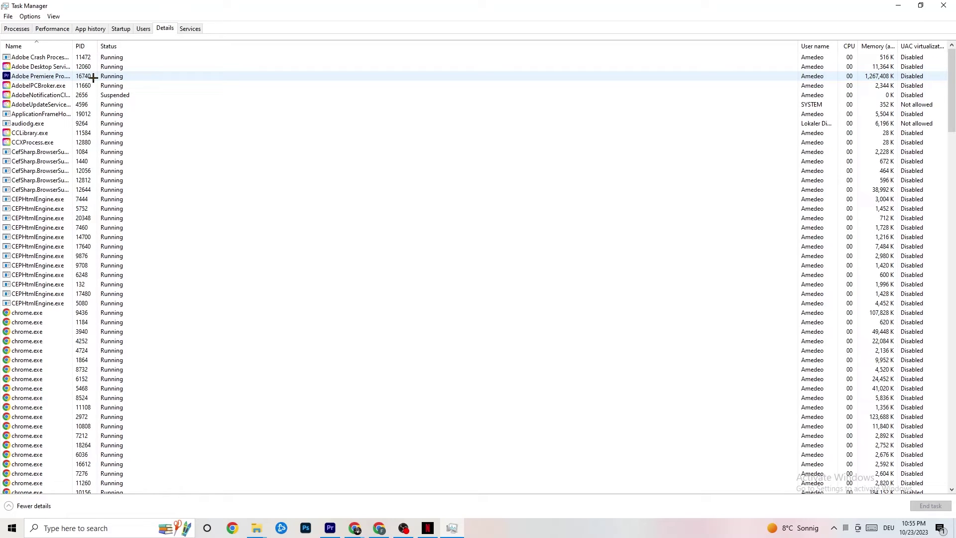
pyautogui.rightClick(94, 78)
pyautogui.moveTo(147, 121)
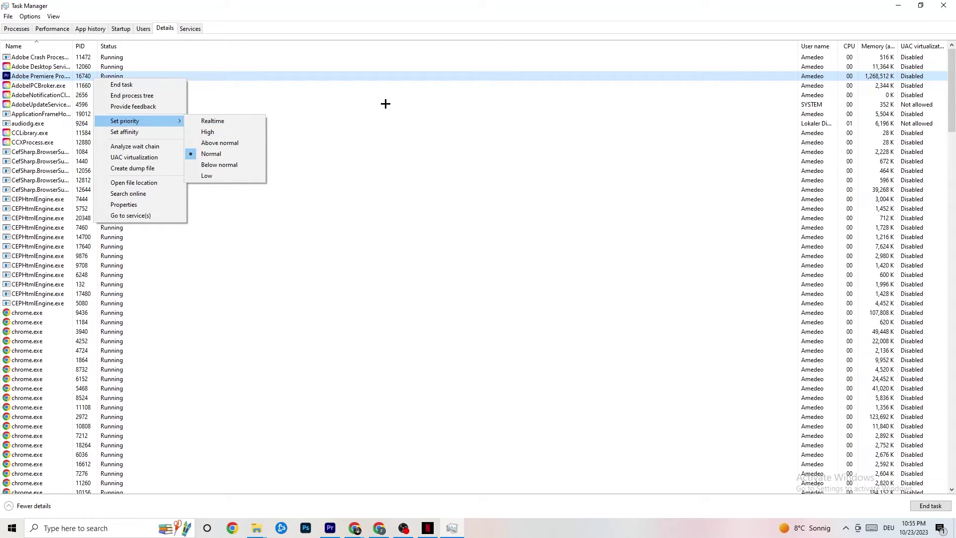
pyautogui.click(158, 122)
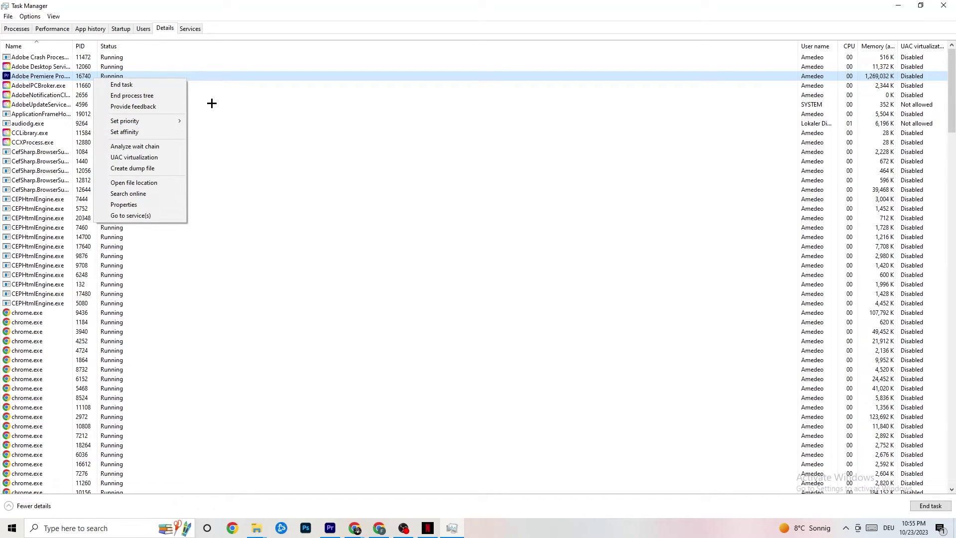
pyautogui.click(121, 29)
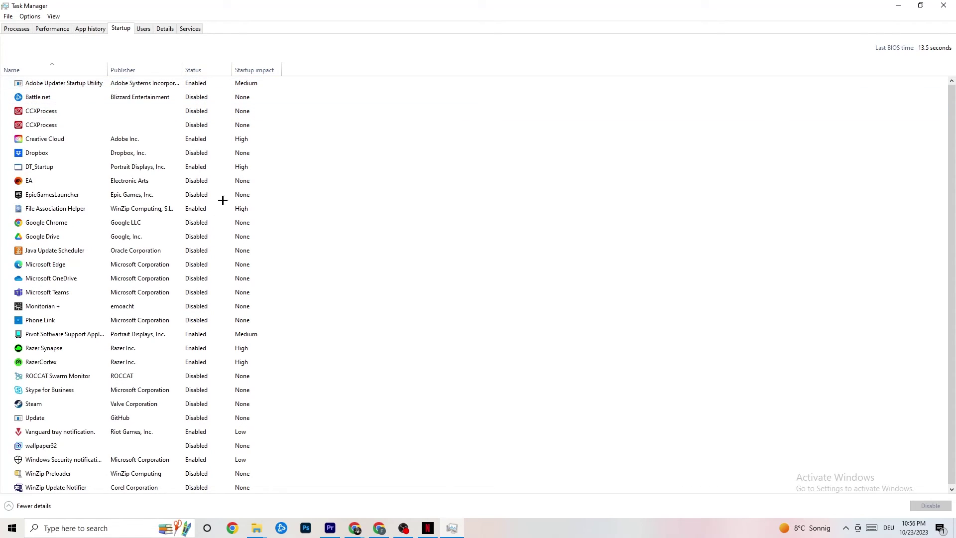
# Inspect the startup options for Google Drive and the Pivot Software app, changing nothing
pyautogui.rightClick(138, 237)
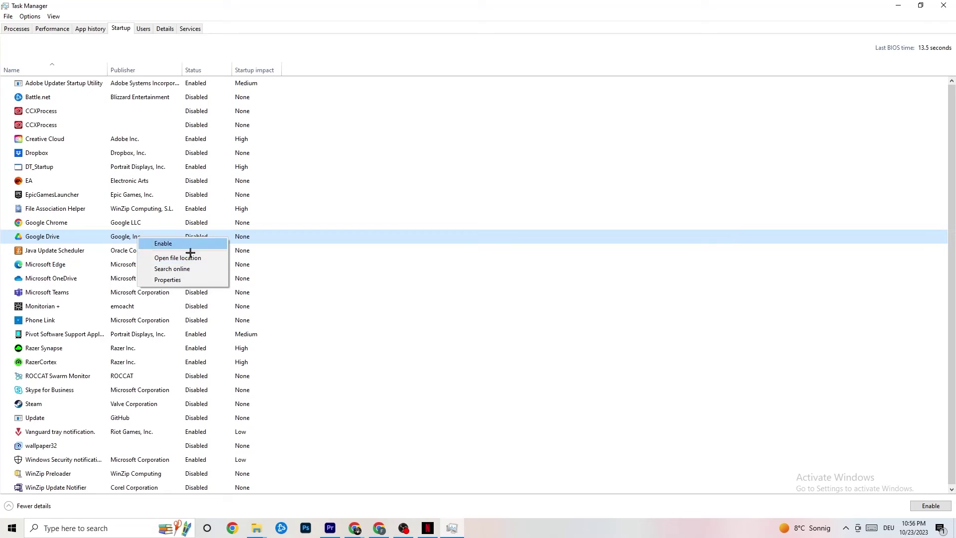
pyautogui.click(190, 335)
pyautogui.rightClick(190, 336)
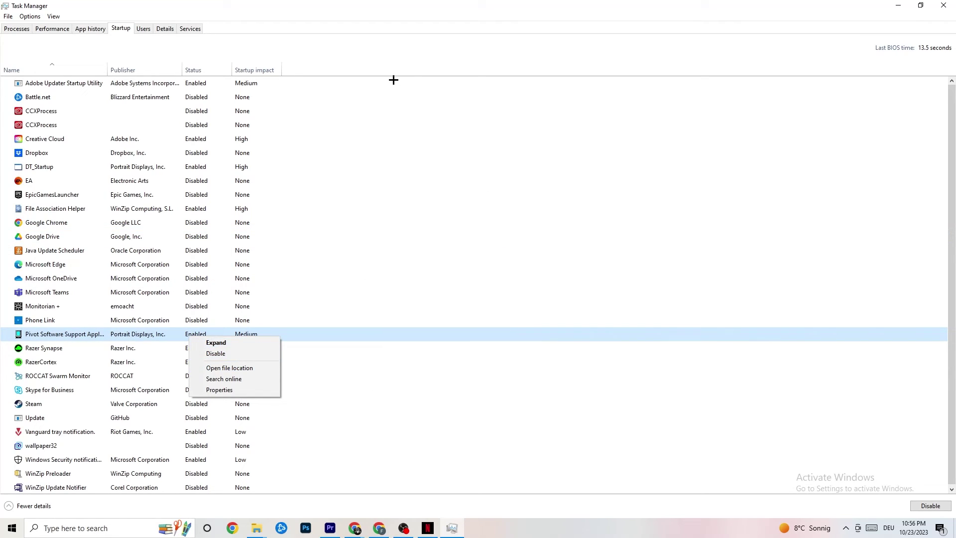
pyautogui.click(387, 15)
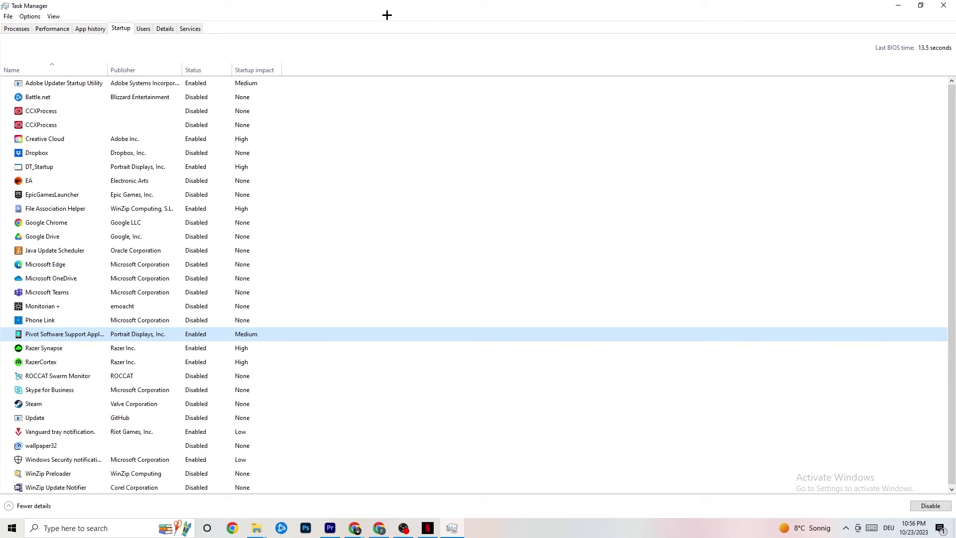